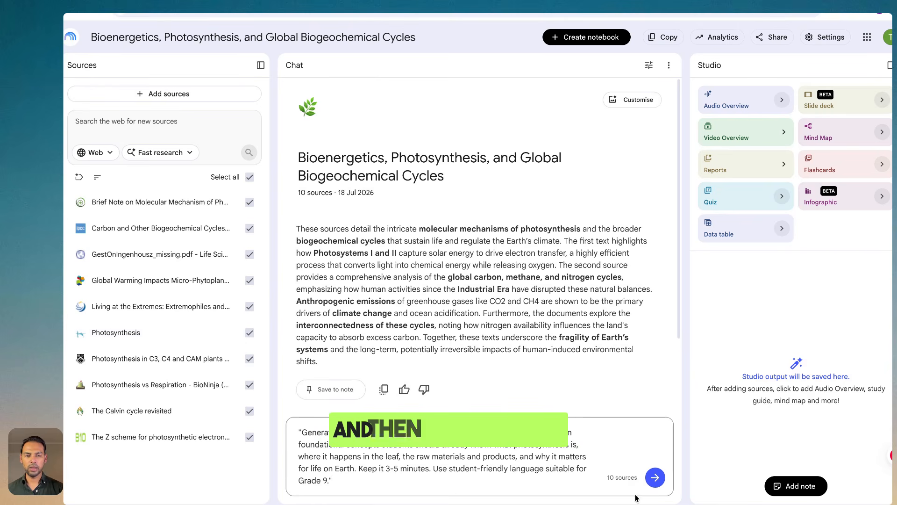
Generate a 3-5 minute Grade 9 video overview of photosynthesis foundations from the prepared prompt, and play the finished video
left_click(654, 478)
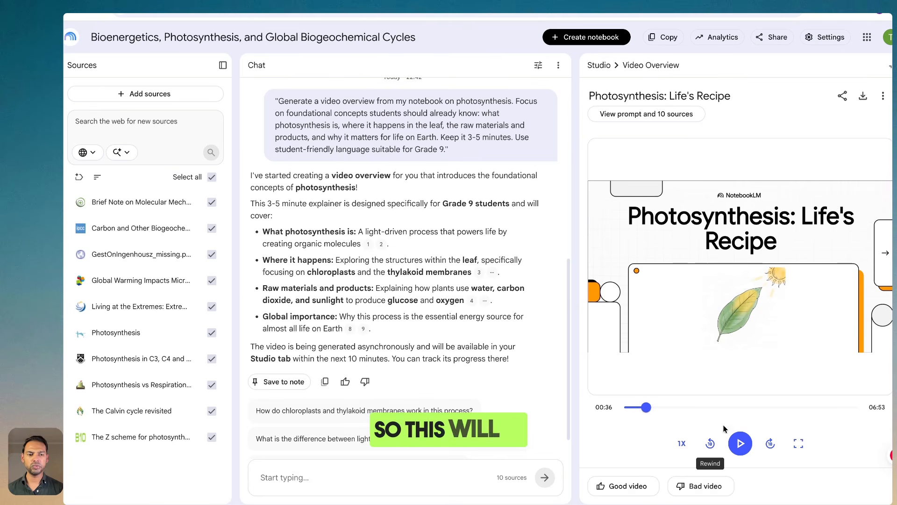
left_click(740, 448)
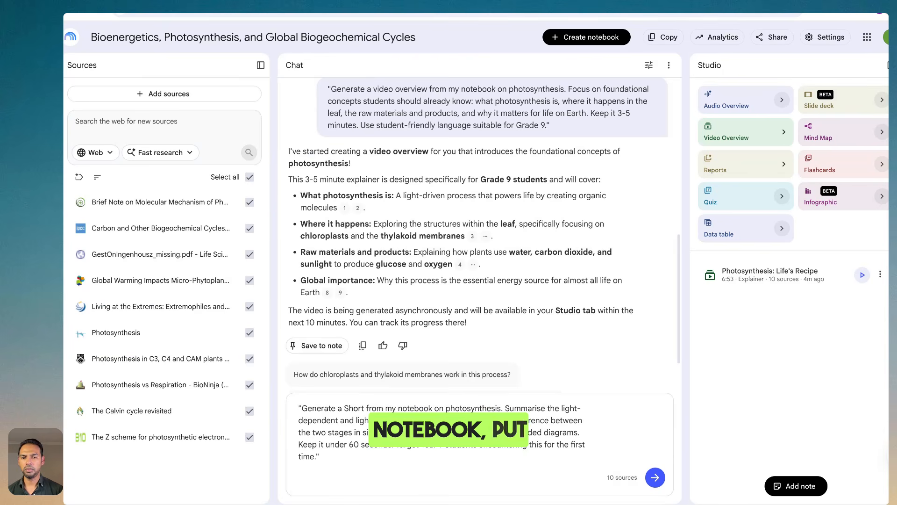
Generate a Short under 60 seconds on the stages of photosynthesis from the prepared prompt, and briefly preview the finished video
left_click(654, 479)
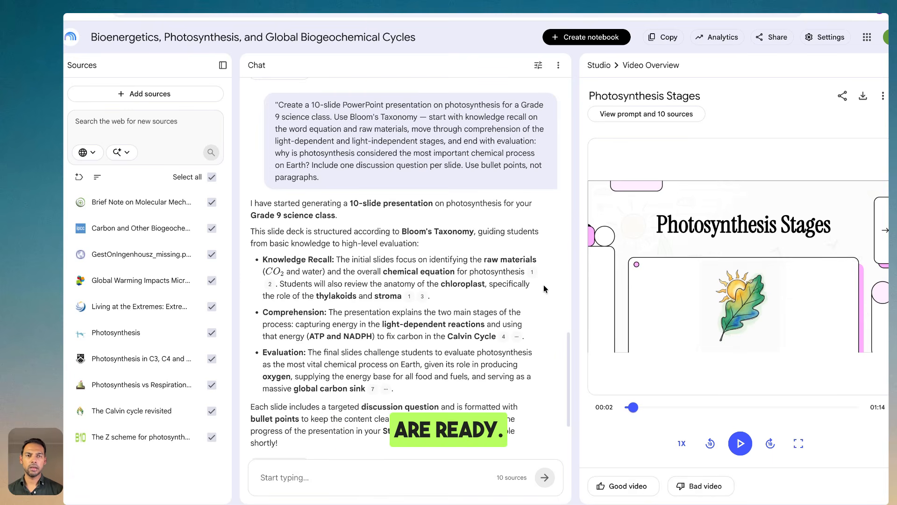
left_click(736, 444)
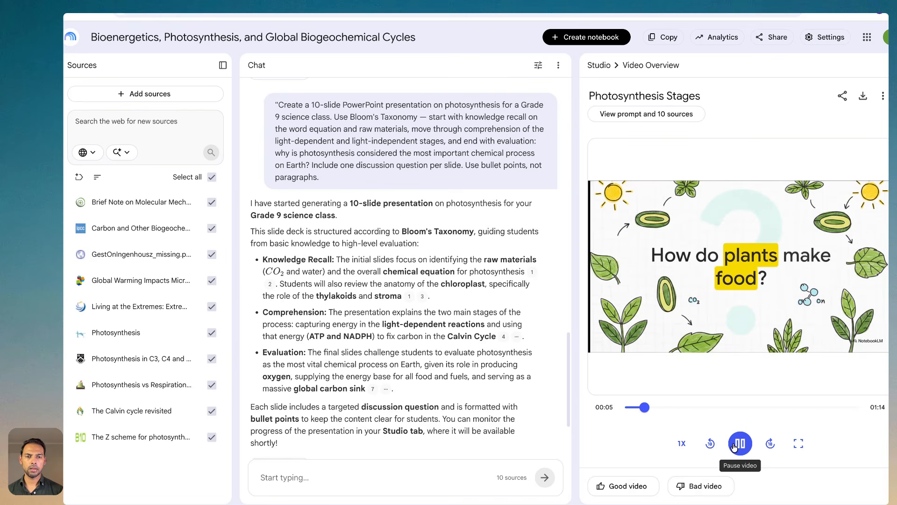
left_click(735, 448)
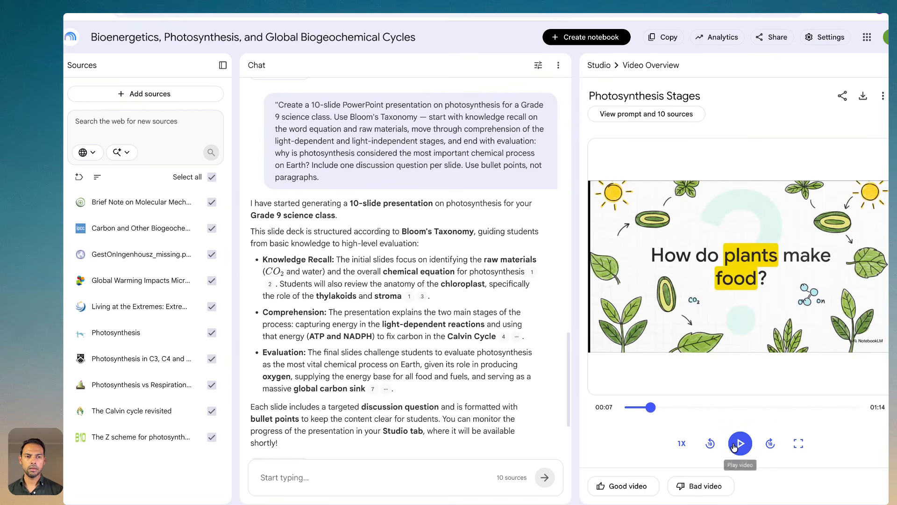
left_click(886, 65)
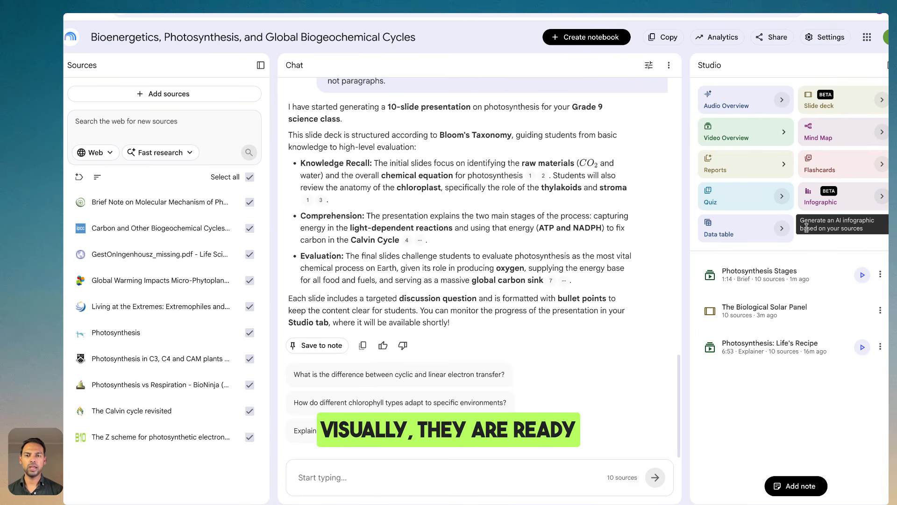
Open the generated photosynthesis slide deck and look through its slides to the last one
left_click(763, 320)
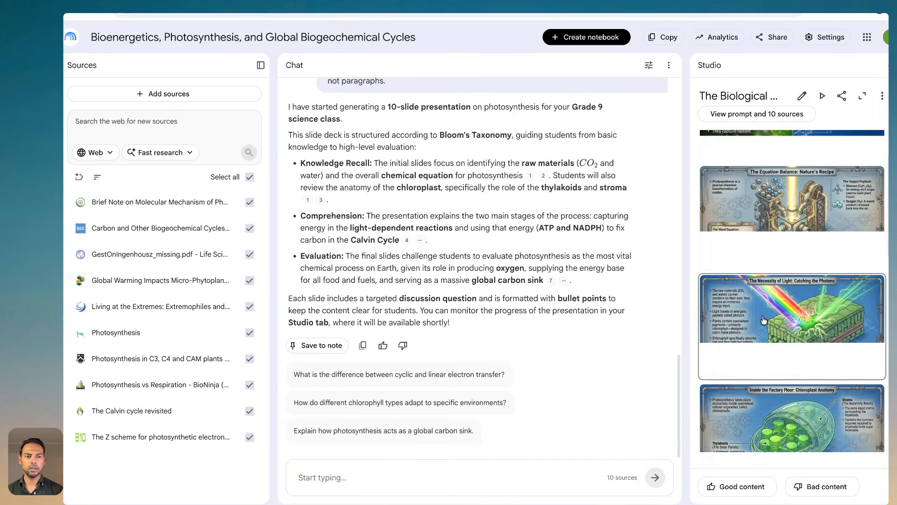
scroll(763, 320, "down", 3)
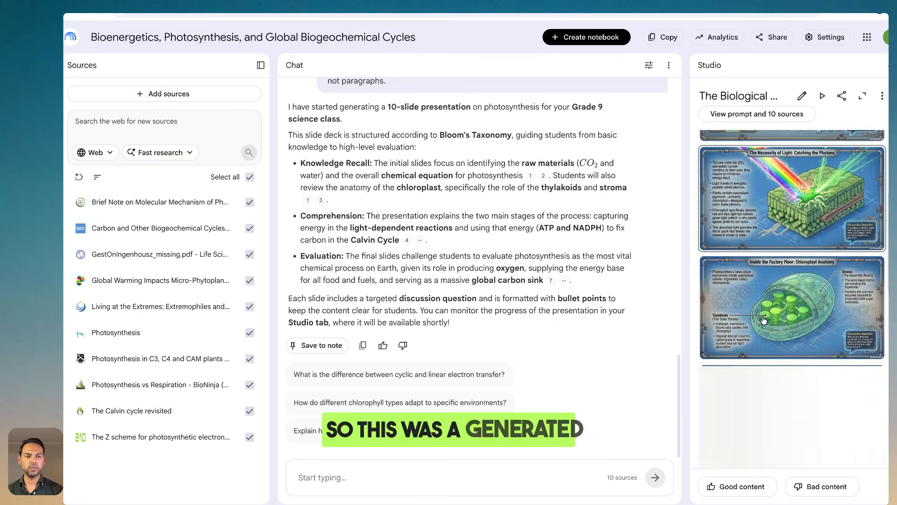
scroll(763, 319, "down", 2)
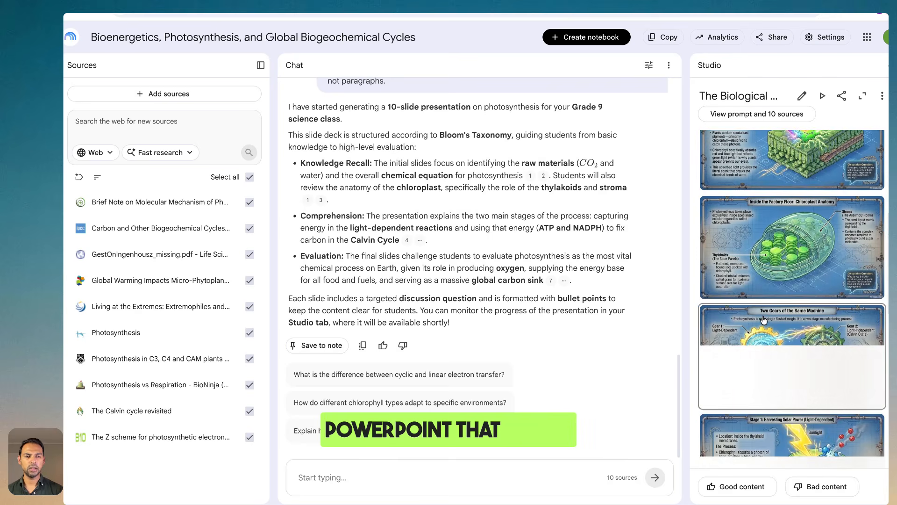
scroll(764, 319, "down", 2)
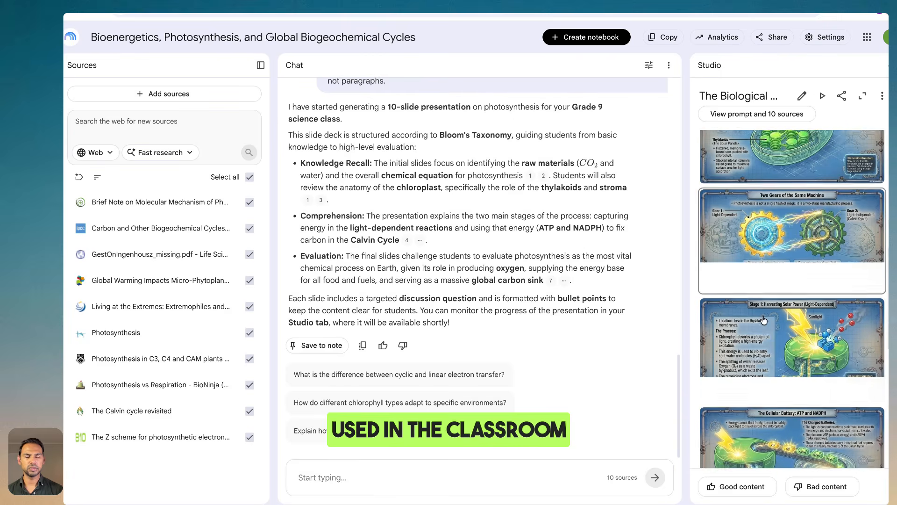
scroll(763, 320, "down", 5)
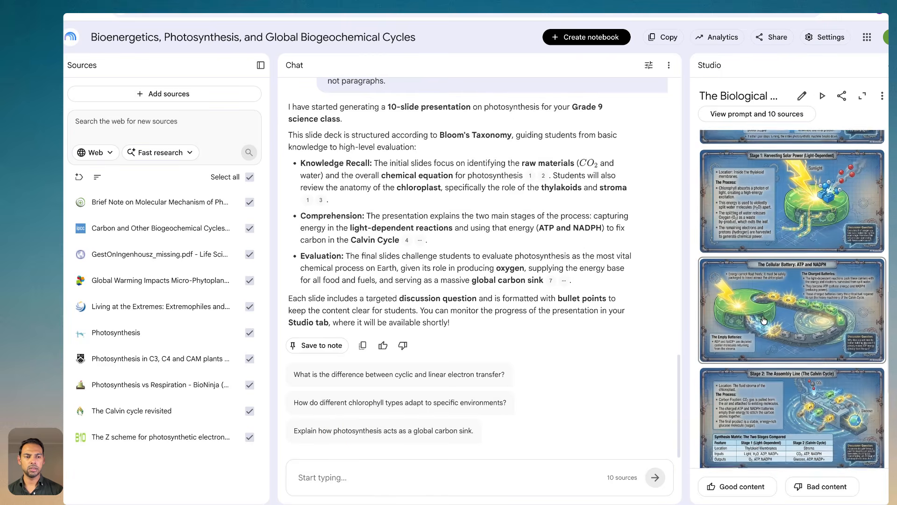
scroll(763, 320, "down", 2)
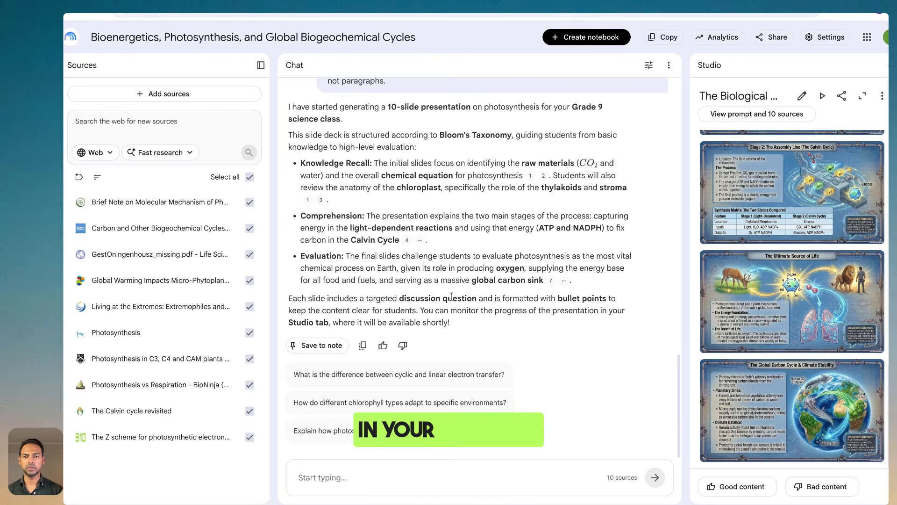
Submit the prompt for a printable photosynthesis worksheet with chloroplast labelling, 5 short-answer questions and a C3 vs C4 extension task
scroll(451, 296, "up", 1)
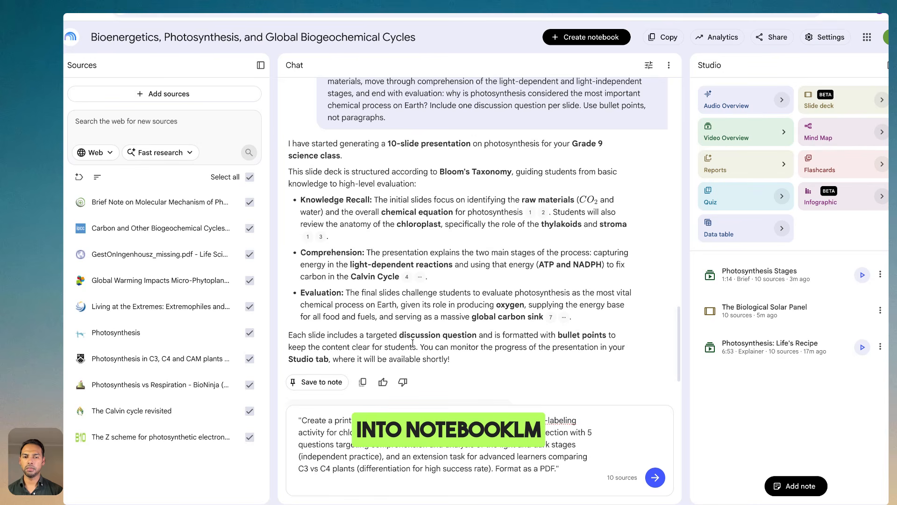
left_click(655, 478)
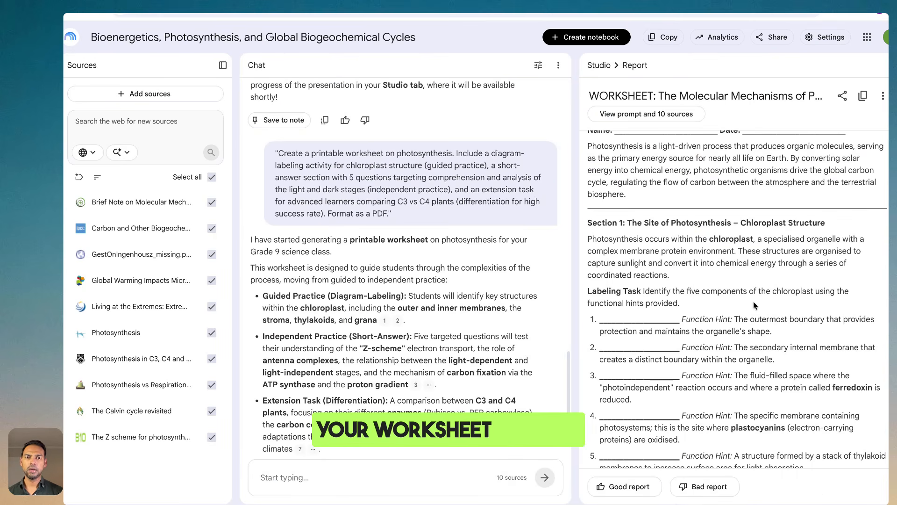
Review the generated worksheet from the chloroplast labelling task through the short-answer questions to the C3 and C4 extension task
scroll(753, 302, "down", 1)
scroll(754, 304, "down", 1)
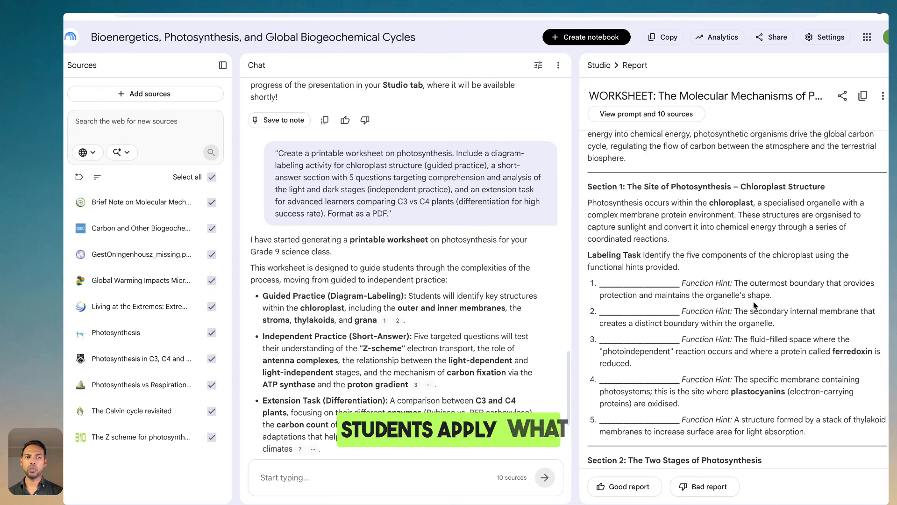
scroll(753, 304, "down", 1)
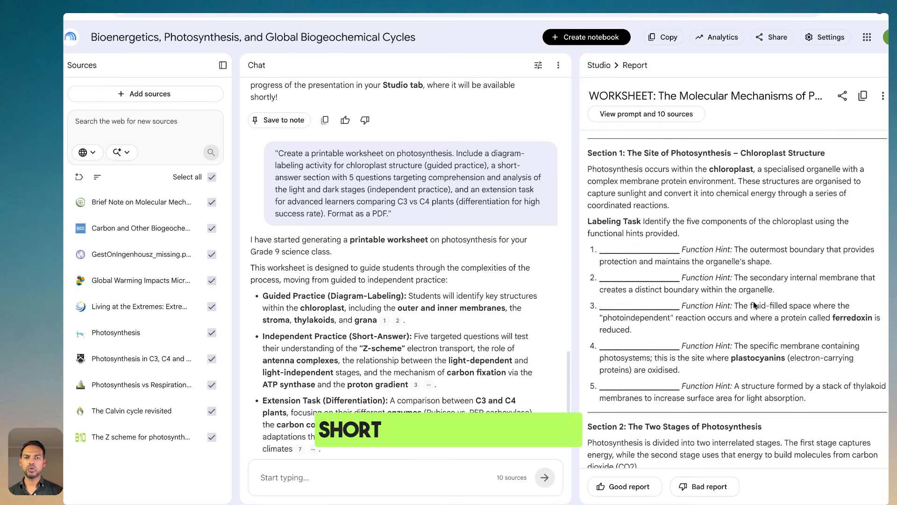
scroll(754, 303, "down", 1)
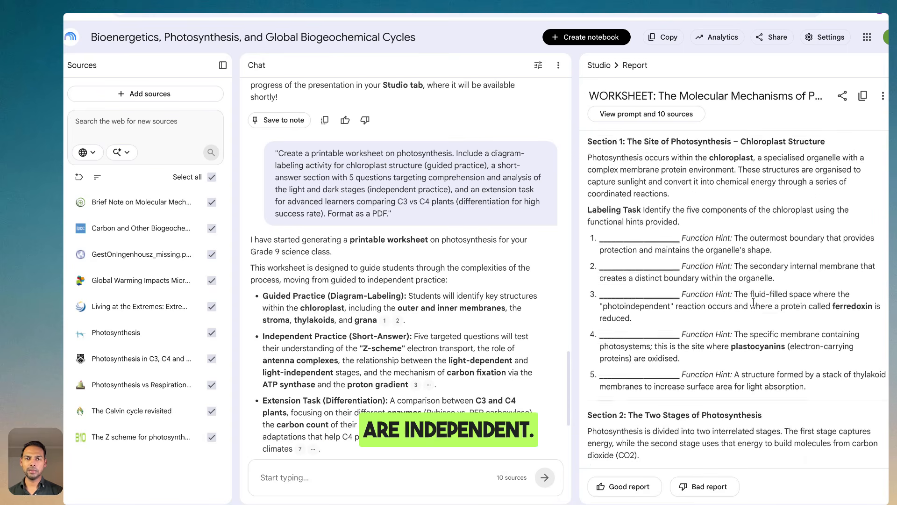
scroll(753, 302, "down", 1)
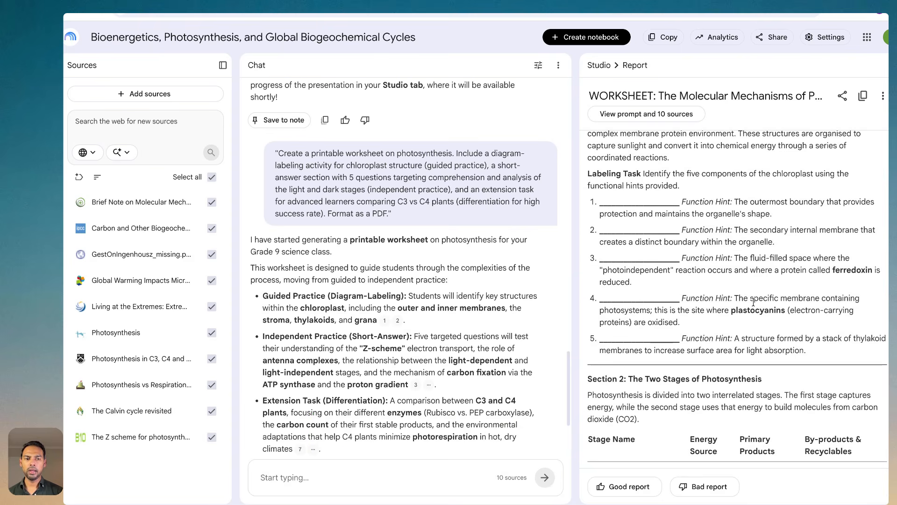
scroll(753, 303, "down", 1)
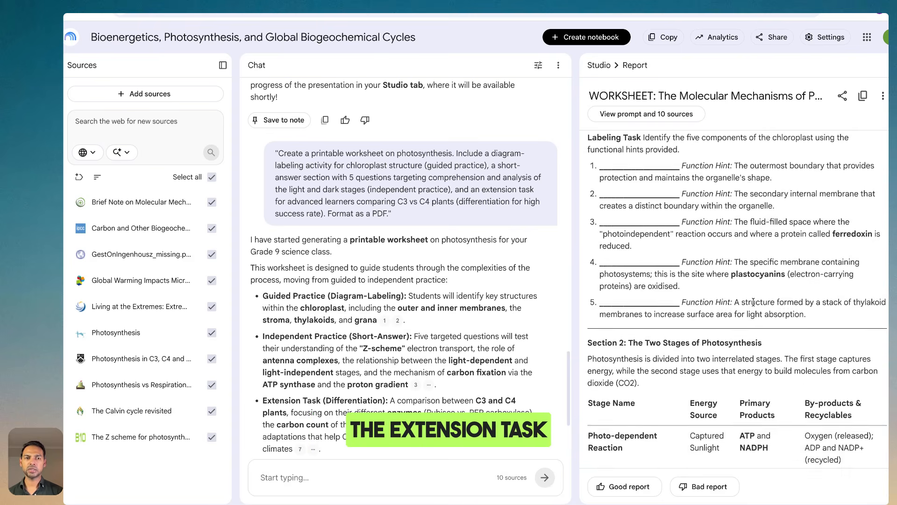
scroll(753, 301, "down", 5)
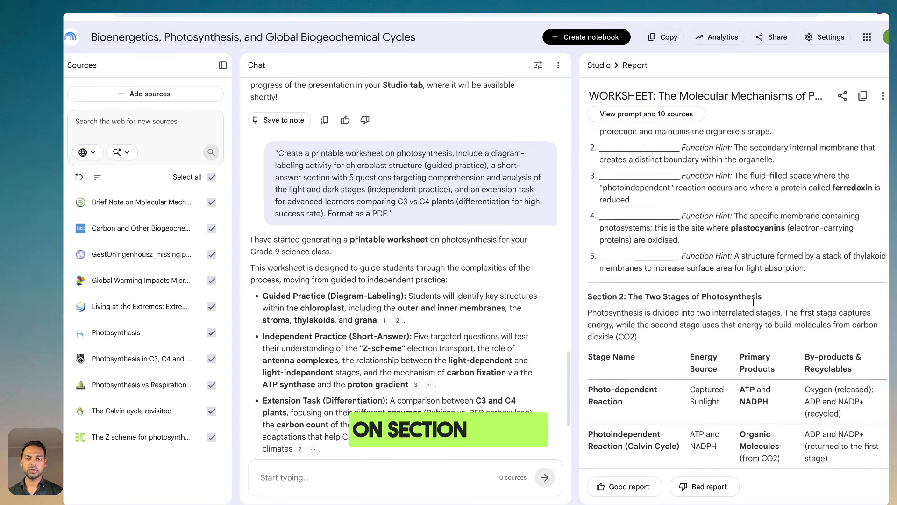
scroll(753, 304, "down", 4)
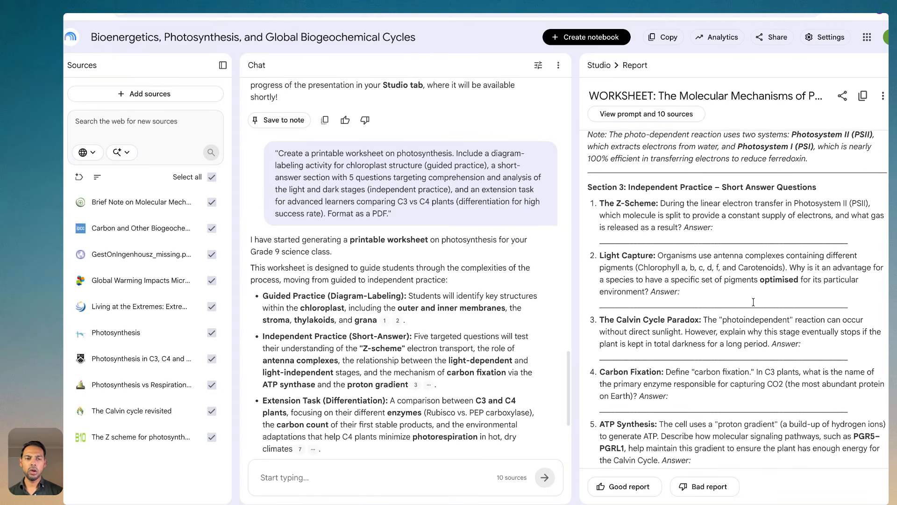
scroll(754, 303, "down", 3)
scroll(753, 301, "down", 6)
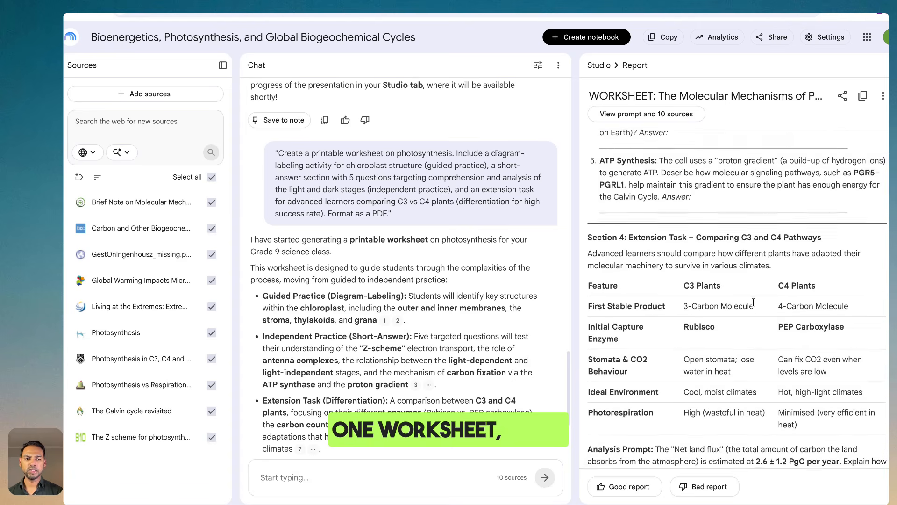
scroll(753, 302, "down", 2)
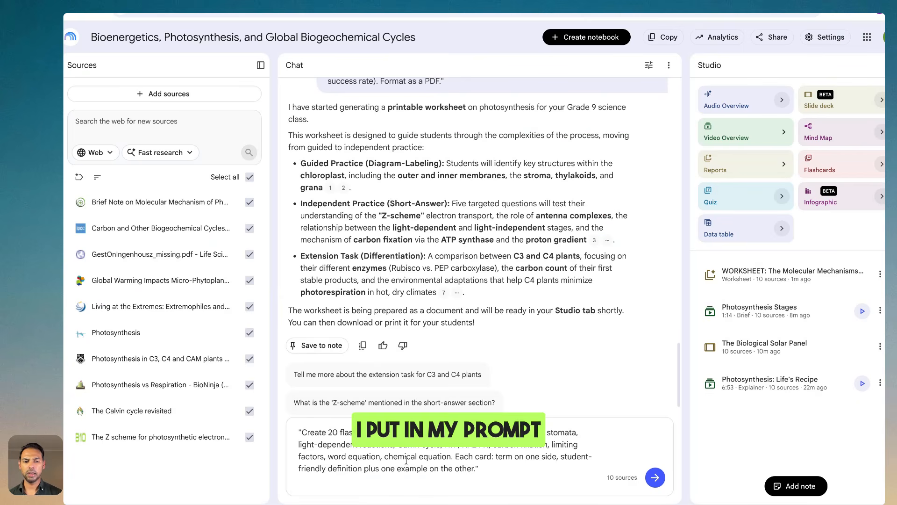
Submit the prompt for 20 photosynthesis flashcards with a term on one side and a student-friendly definition plus example on the other
left_click(657, 477)
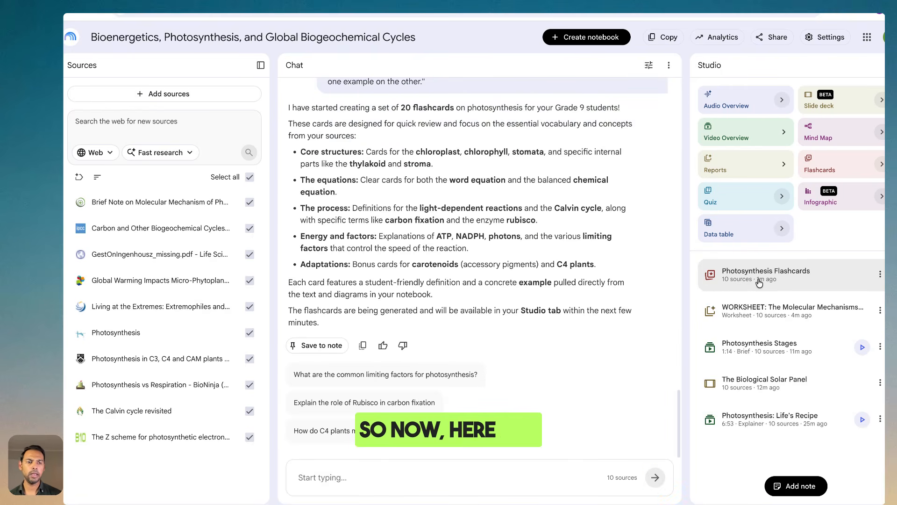
Open the generated photosynthesis flashcards, go through the terms, and reveal the answers for ATP, NADPH and the card after it
left_click(760, 280)
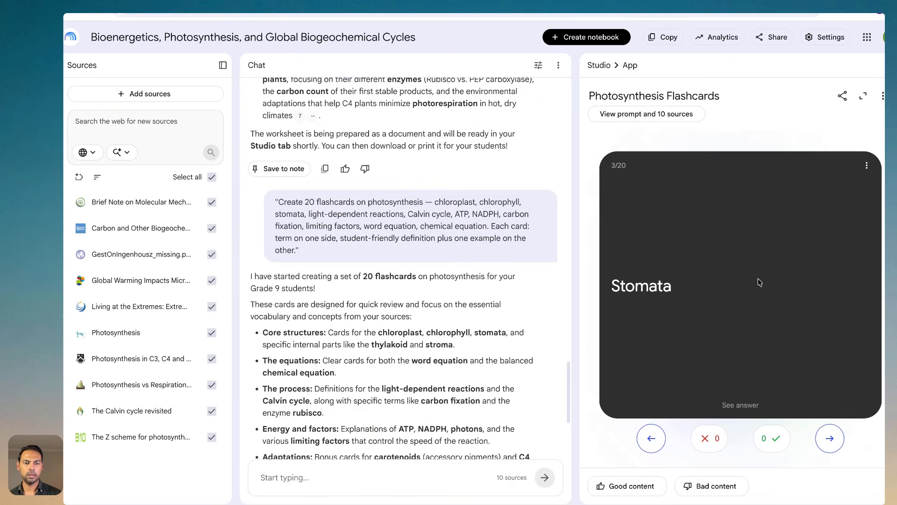
key("Right")
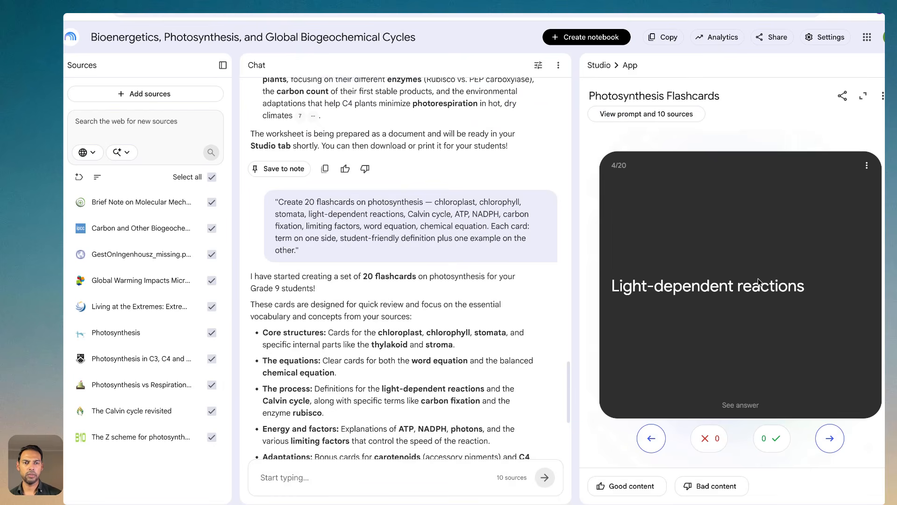
key("Right")
key("Right")
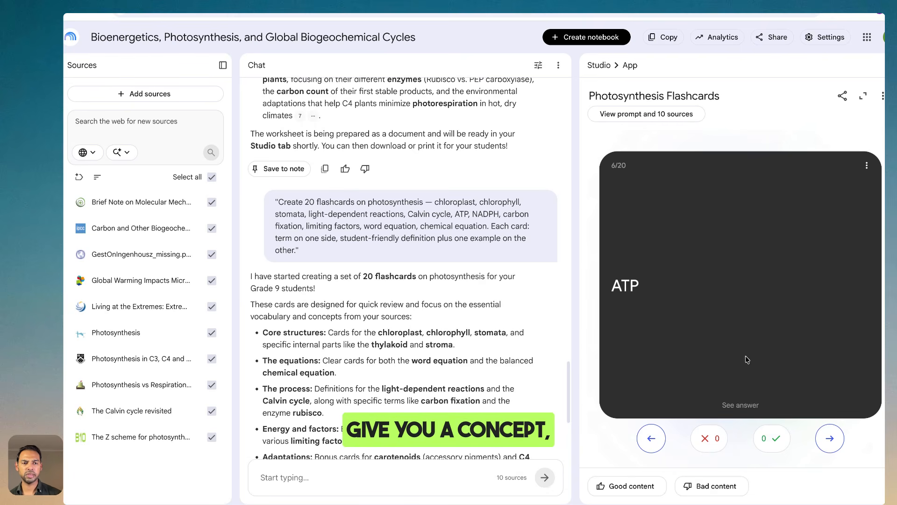
left_click(739, 406)
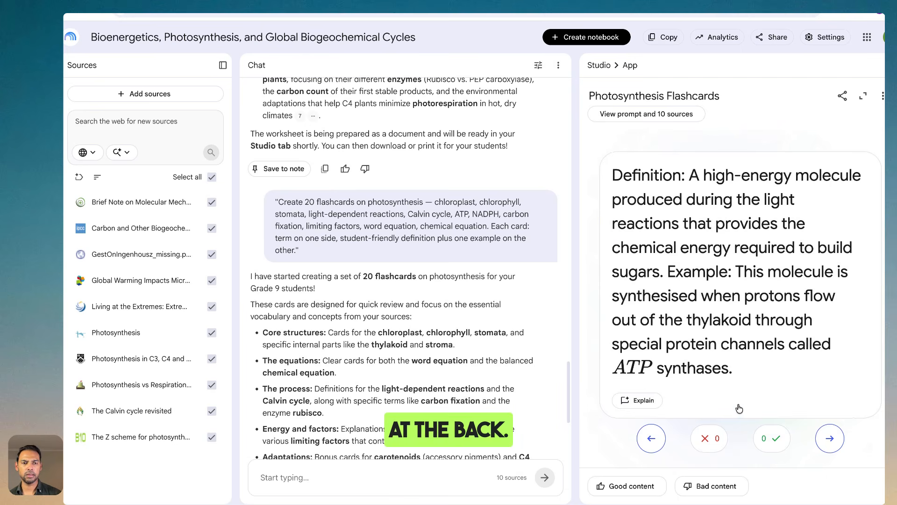
key("Right")
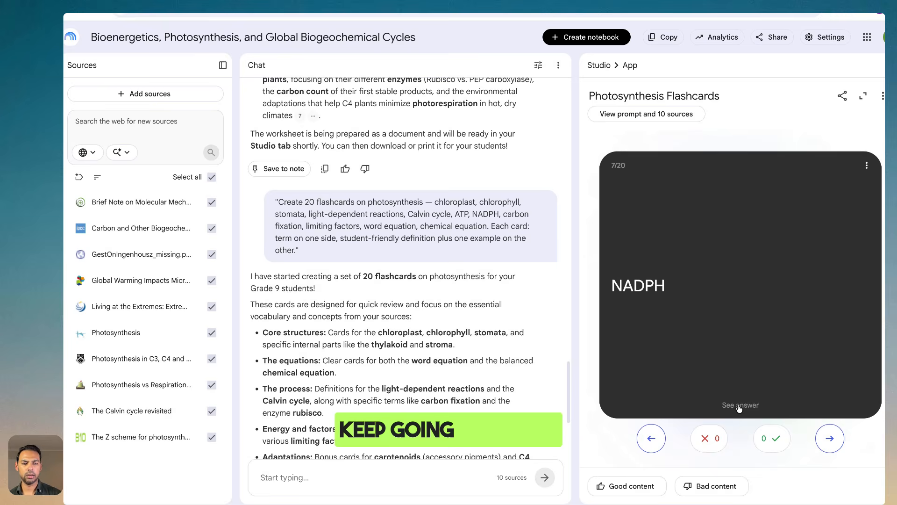
left_click(739, 406)
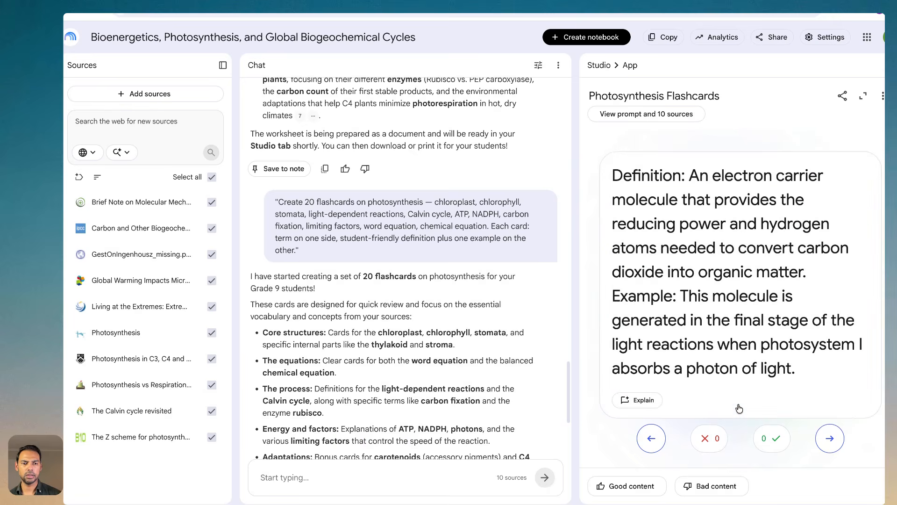
key("Right")
left_click(740, 406)
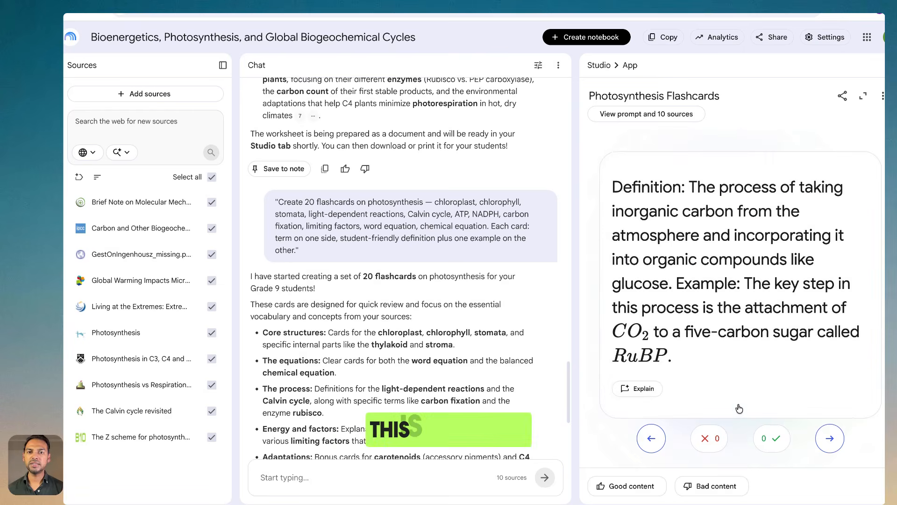